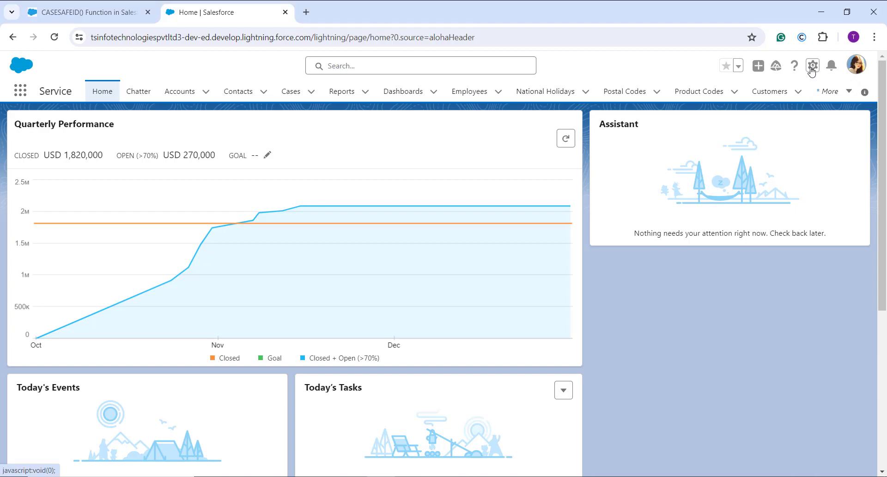
Open the Account object's Fields & Relationships list in Setup's Object Manager.
click(811, 69)
click(764, 115)
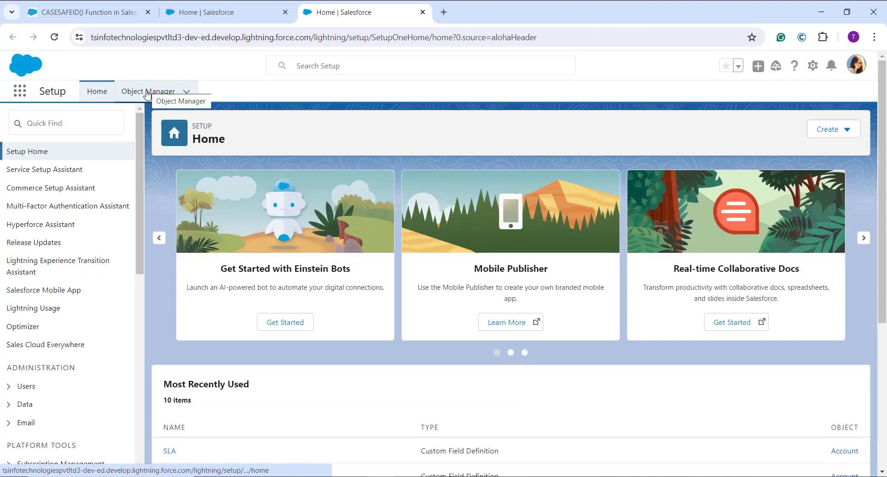
click(147, 92)
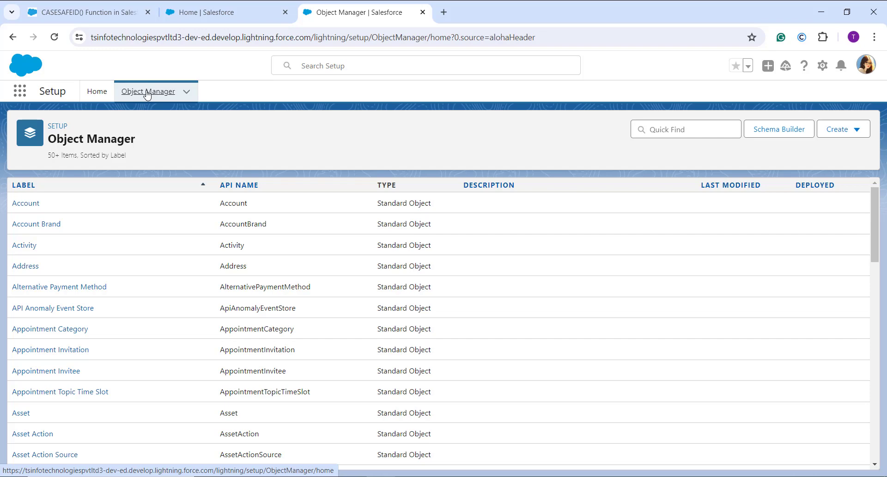
click(29, 203)
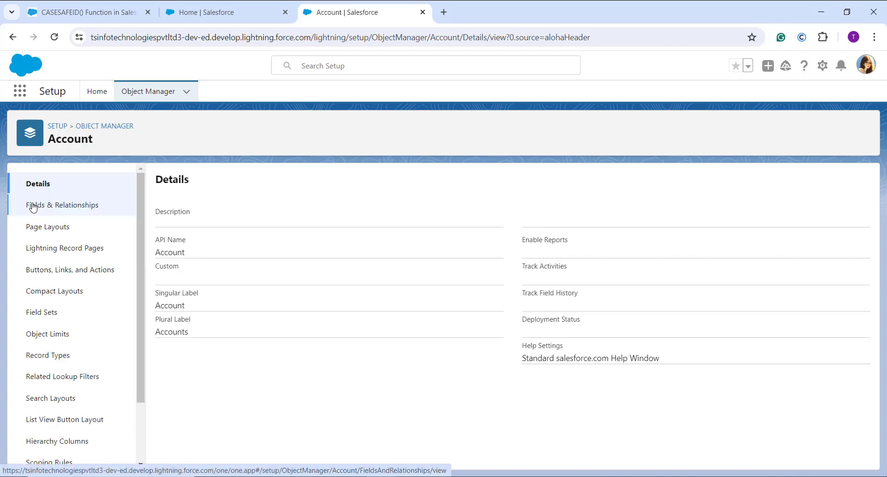
click(52, 210)
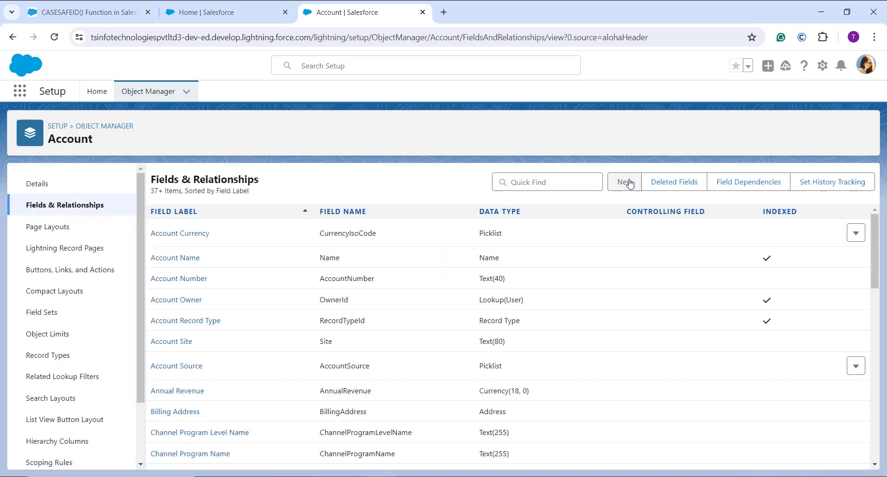
Start a new custom field on the Account object with Formula as its data type.
click(626, 182)
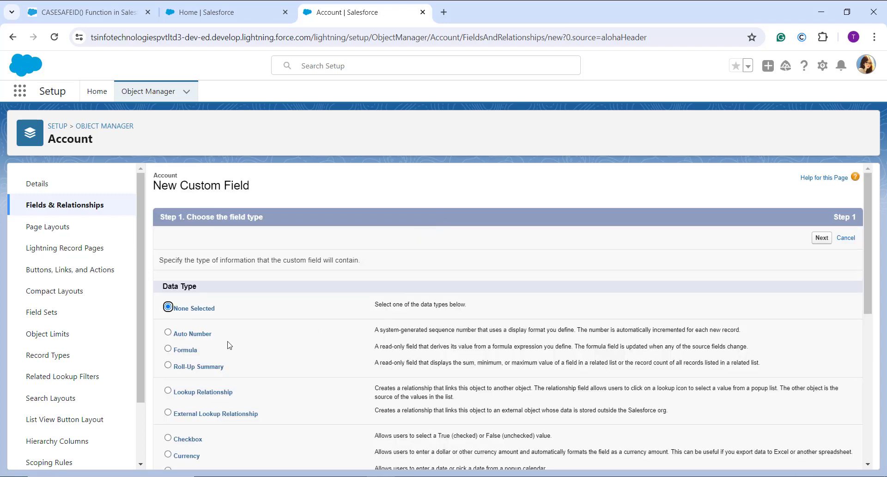
click(189, 351)
click(826, 237)
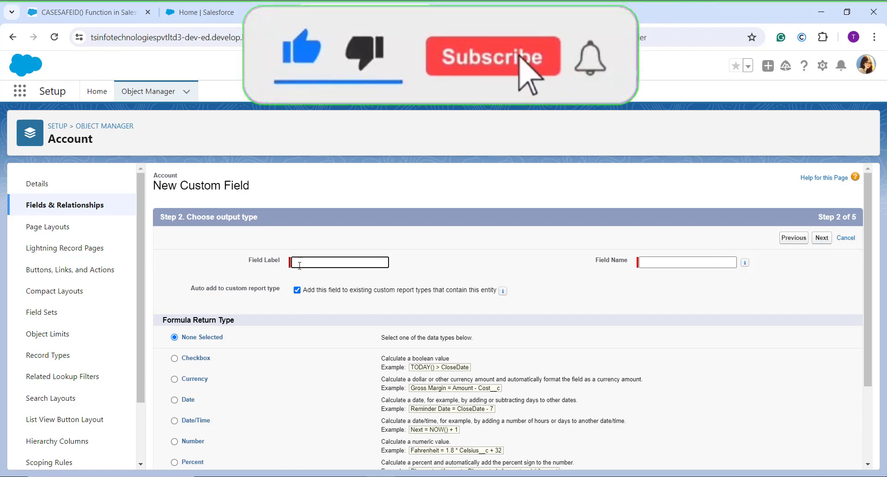
Label the field Sensitive Account Number, choose Text as the formula return type and proceed to the formula editor.
text(Sp)
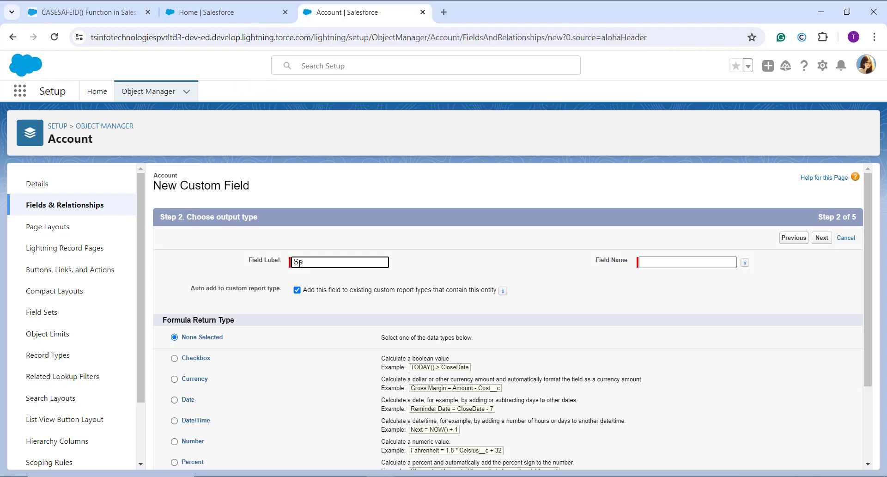
text(nsitive Account Number)
click(671, 295)
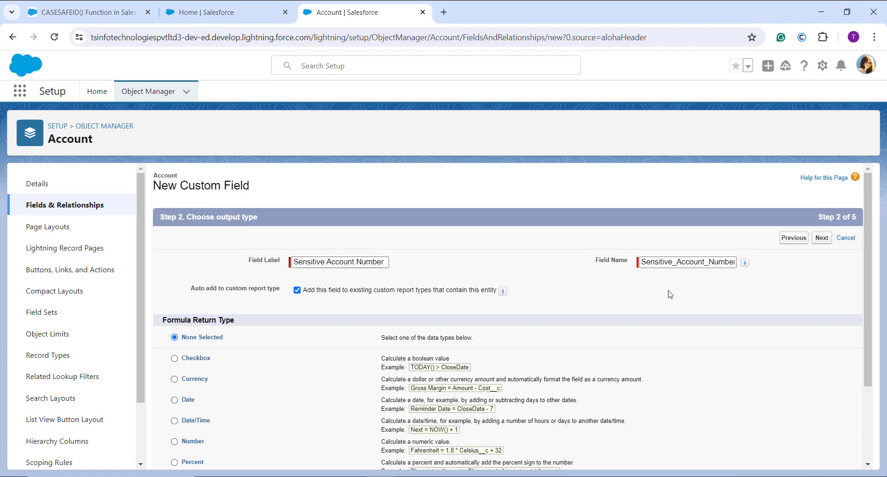
scroll(671, 294, down, 1)
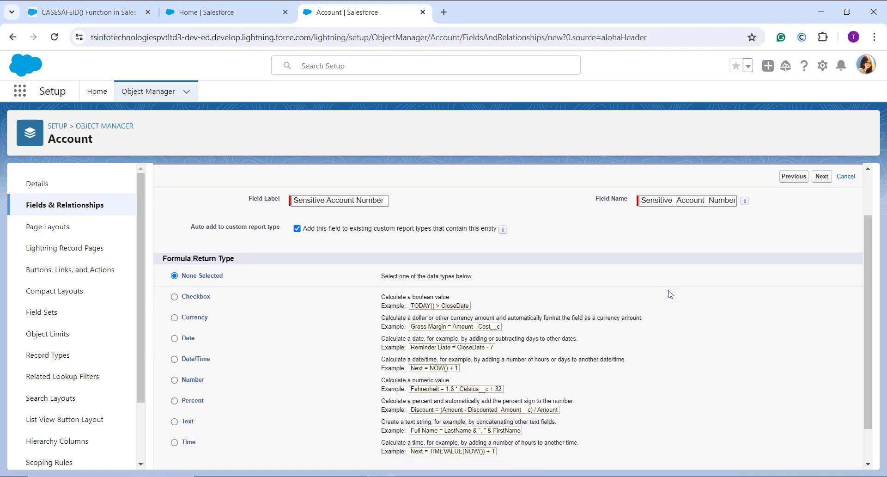
scroll(670, 294, down, 1)
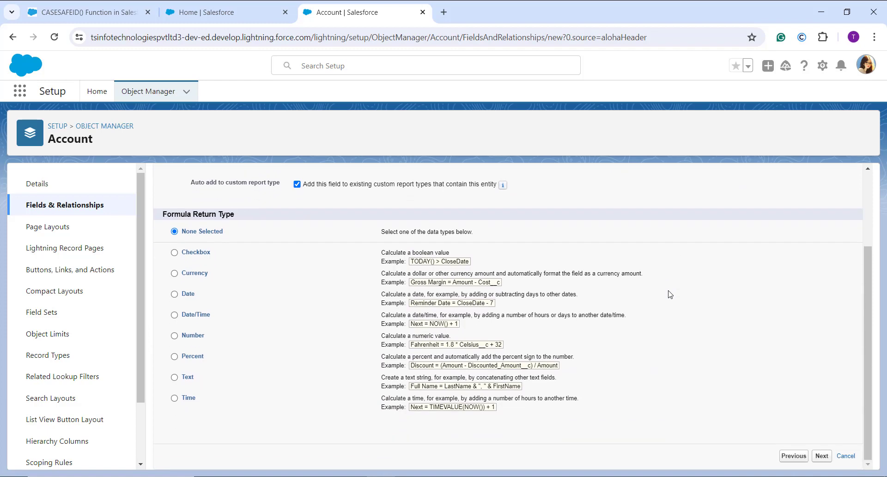
click(175, 376)
click(820, 456)
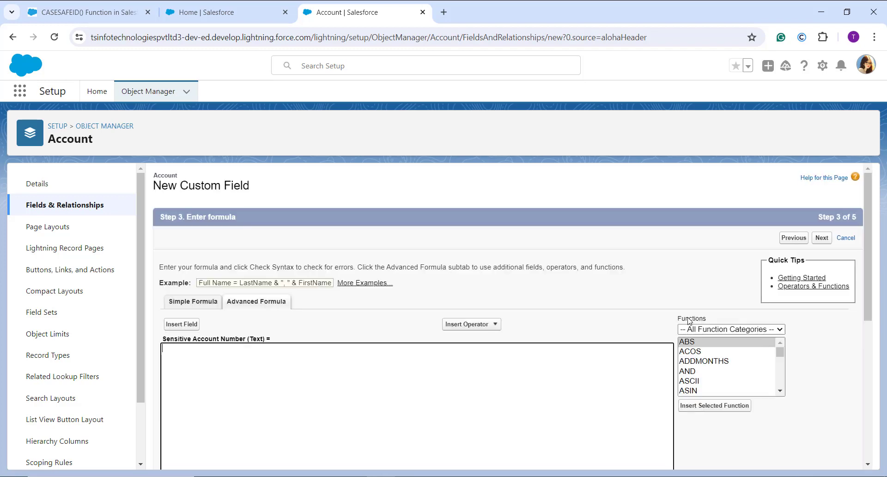
Insert the CASESAFEID function from the Text function category into the formula.
scroll(690, 321, down, 5)
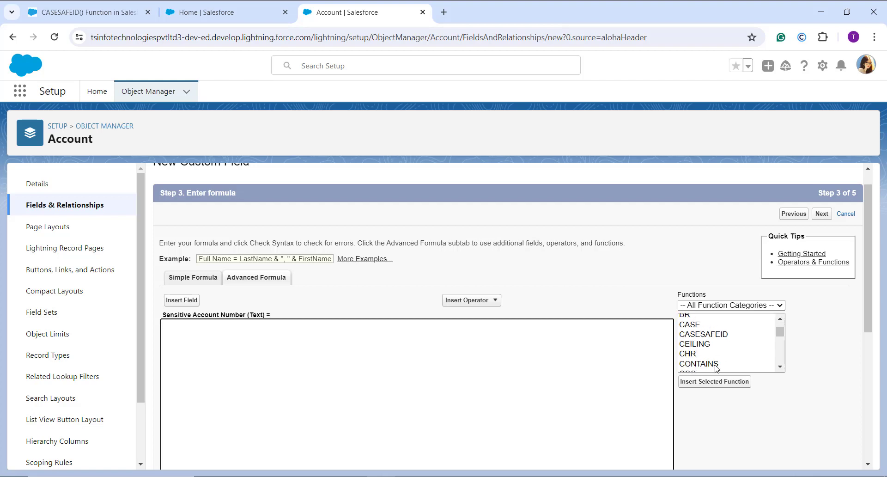
scroll(689, 321, up, 5)
click(740, 306)
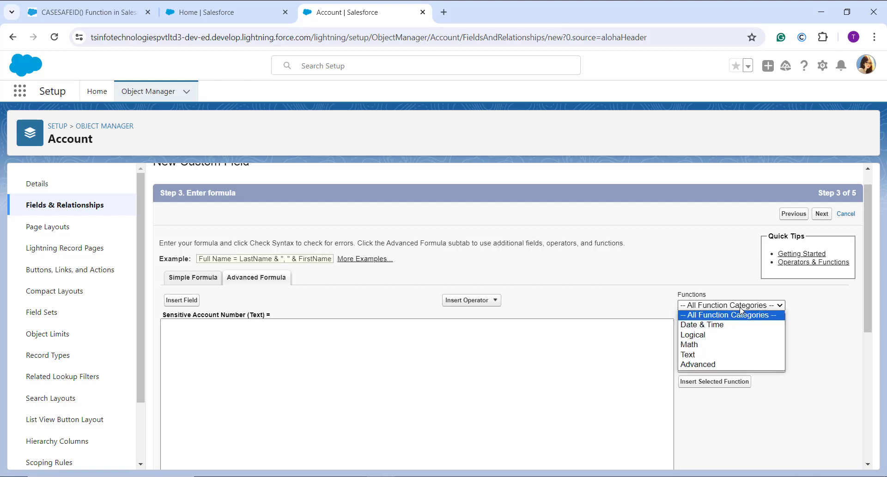
click(707, 355)
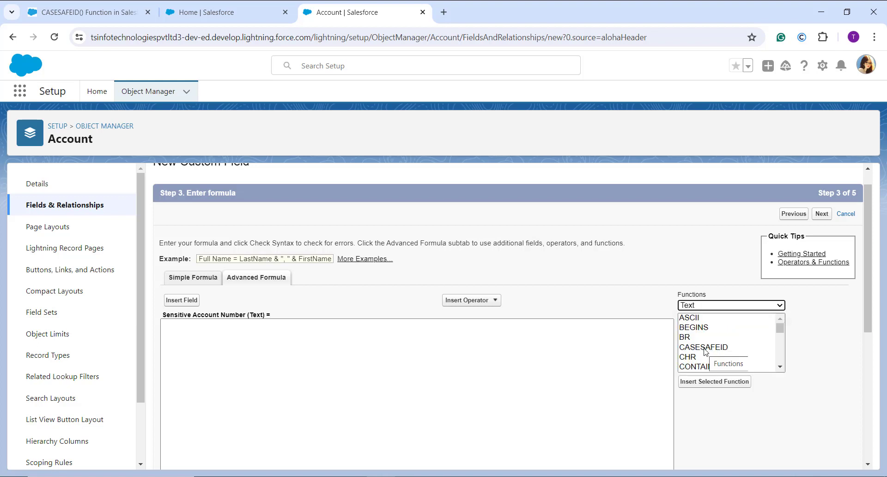
click(705, 347)
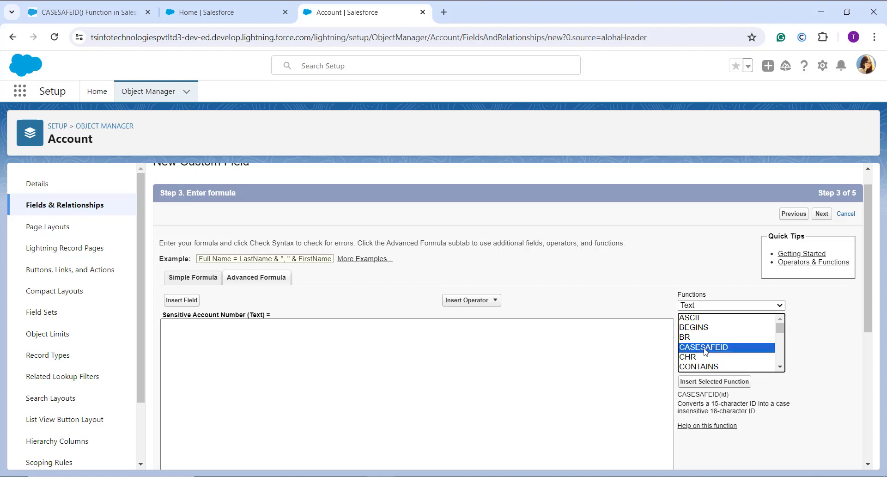
click(699, 383)
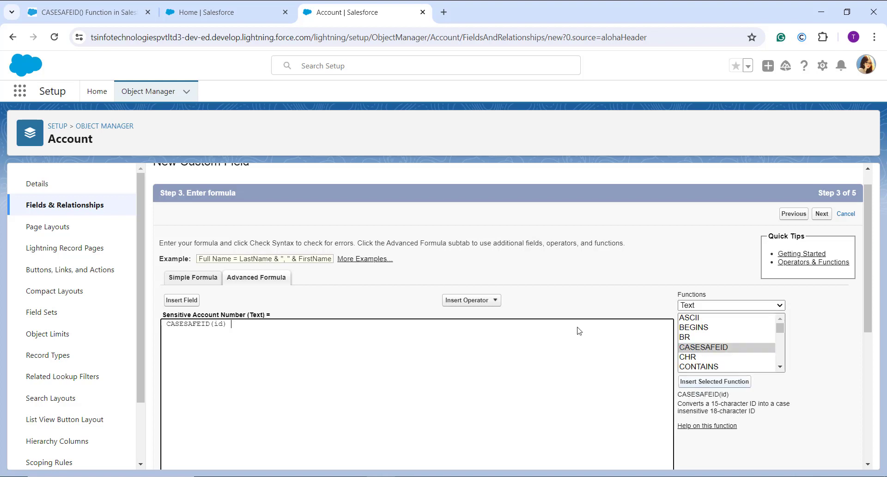
Replace the id placeholder inside CASESAFEID with the Account object's Account Number field.
click(223, 328)
key(BackSpace)
key(BackSpace)
click(185, 300)
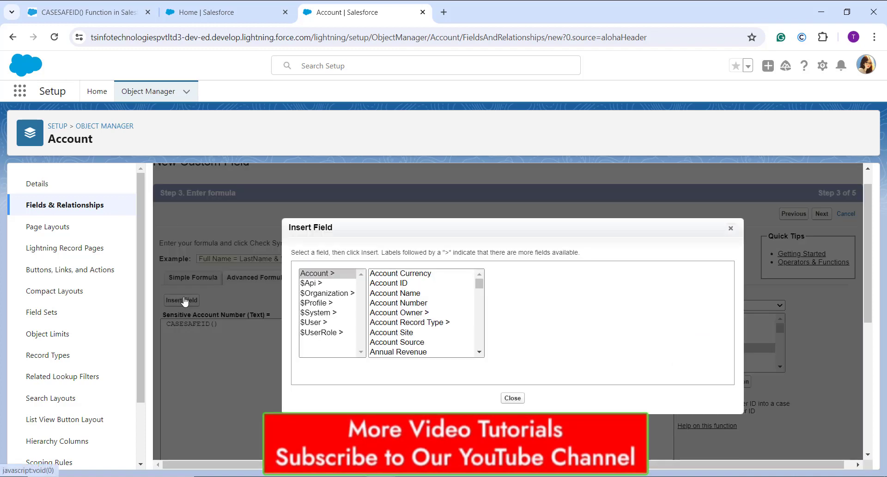
click(399, 302)
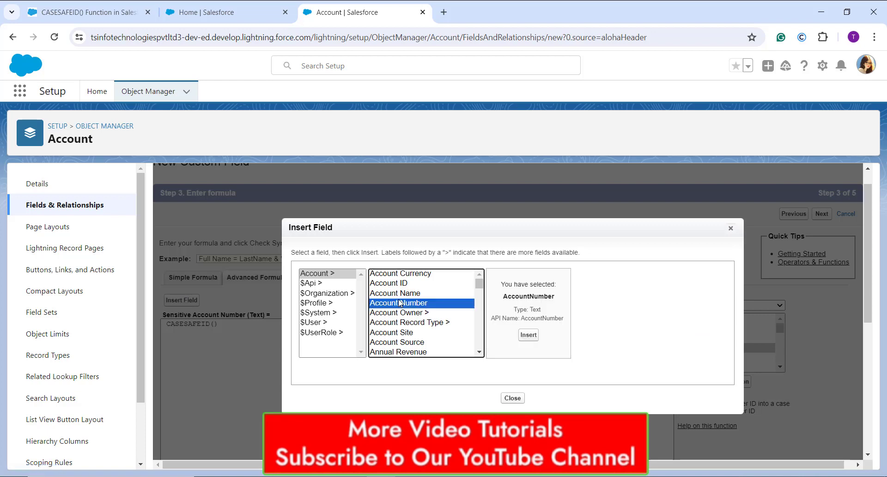
click(529, 335)
Check the syntax of the CASESAFEID formula and review the blank field handling options.
scroll(479, 336, down, 5)
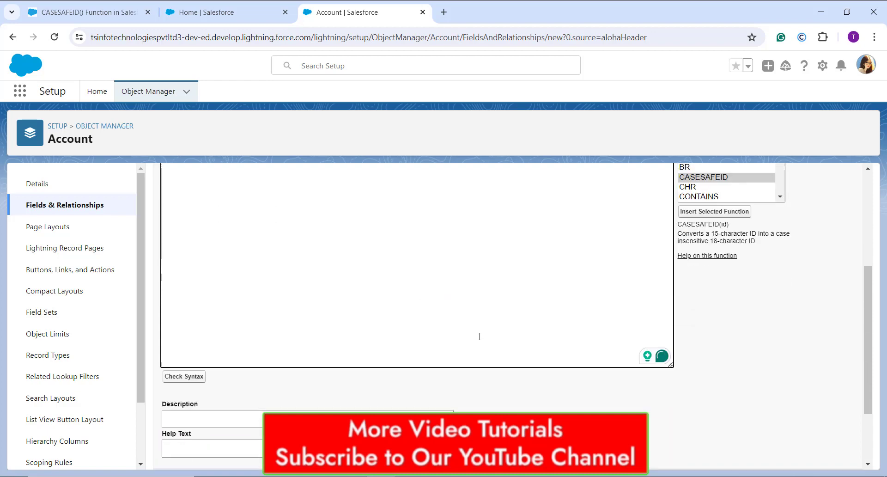
click(187, 291)
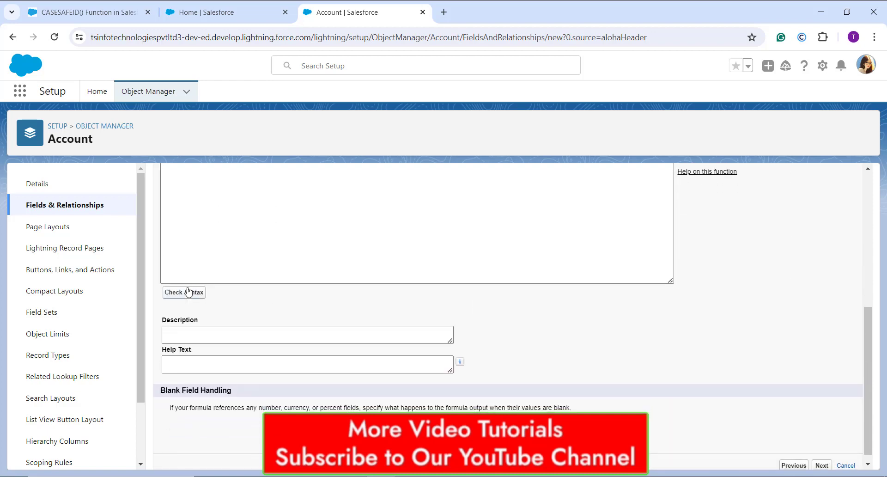
scroll(280, 351, down, 4)
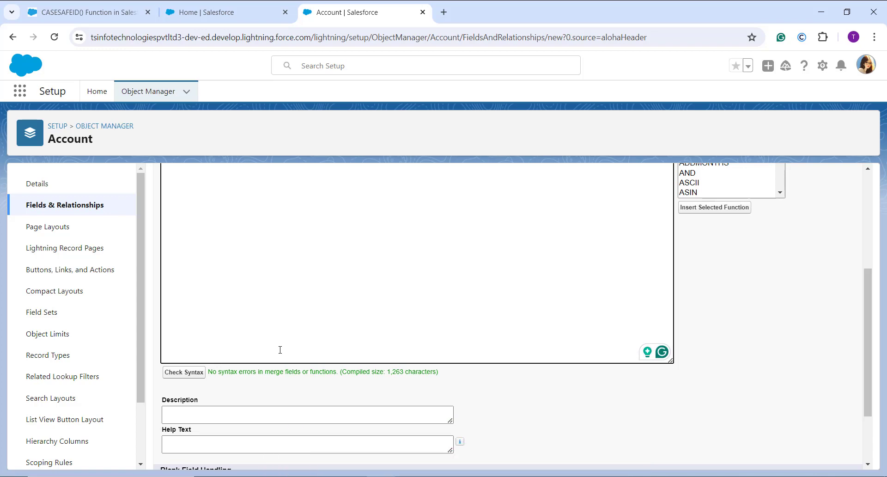
scroll(280, 350, down, 2)
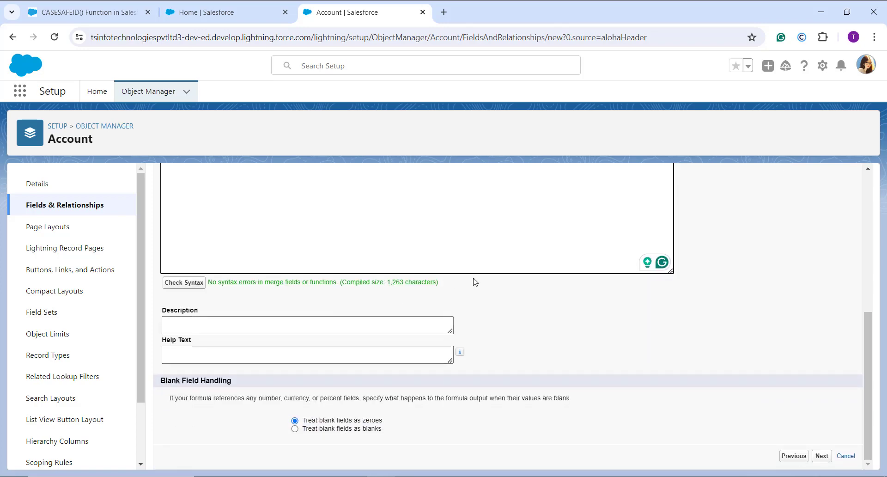
Accept the default field-level security and page layouts, and save the Sensitive Account Number field.
scroll(588, 303, up, 6)
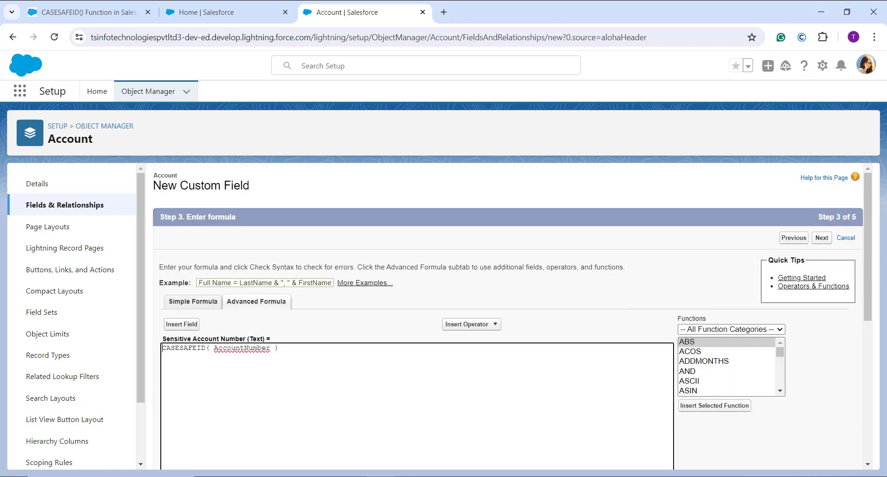
click(824, 236)
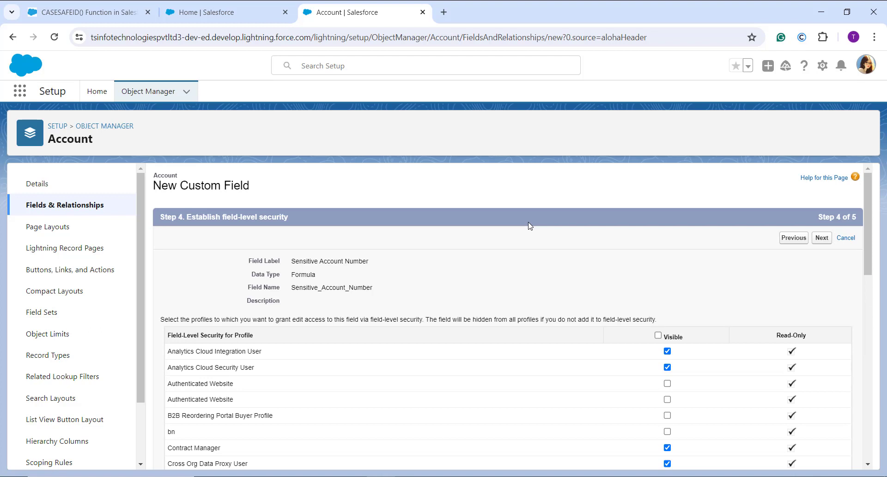
click(818, 240)
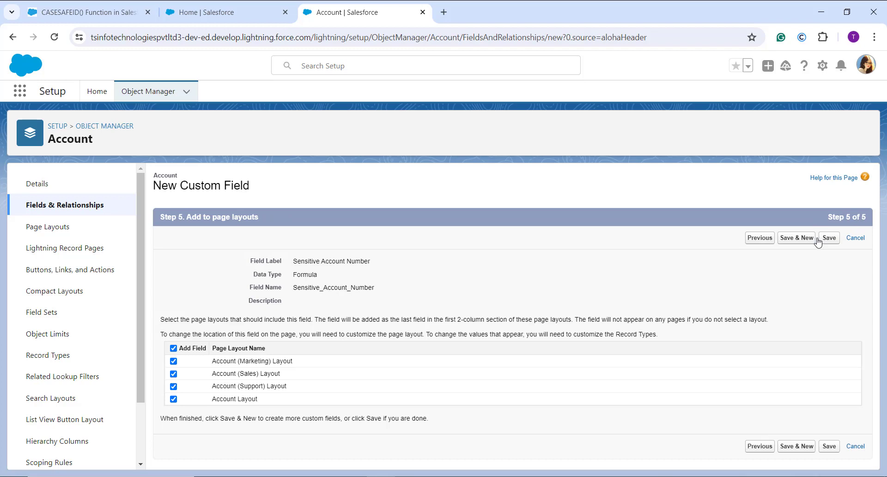
click(836, 240)
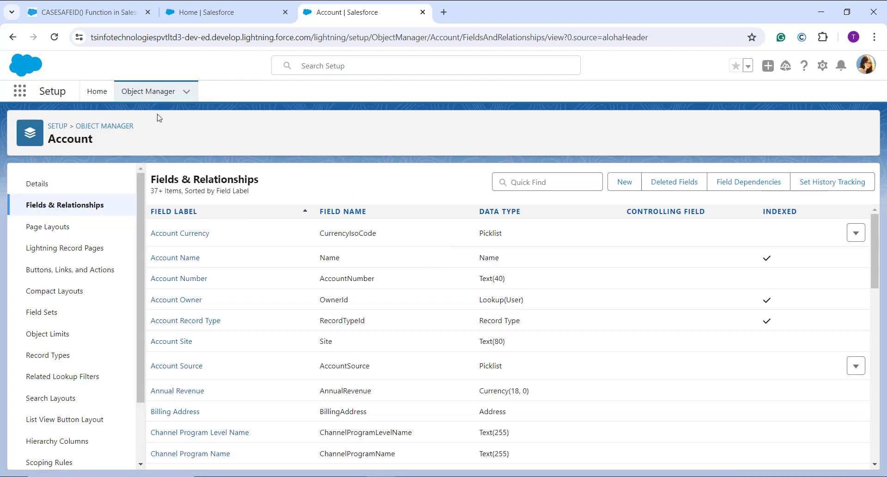
Find Accounts by searching the apps and items for "acc", and open the details of the Edge Communicationsjik account.
click(18, 93)
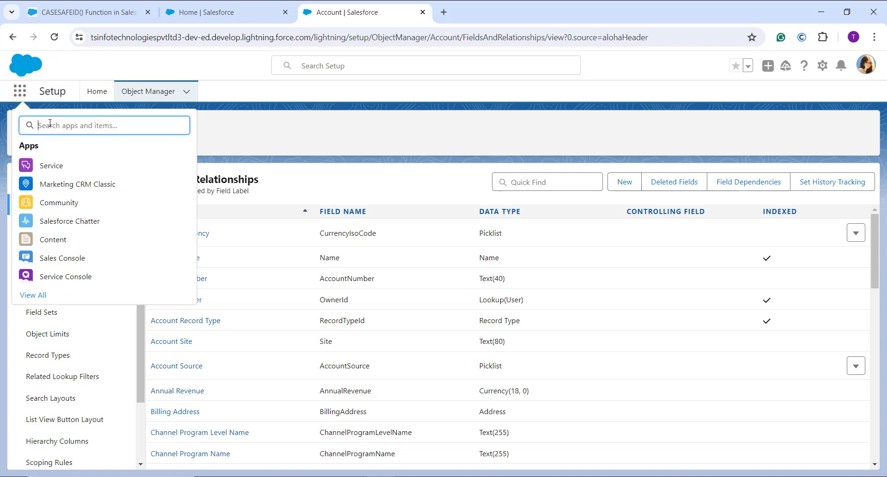
text(acc)
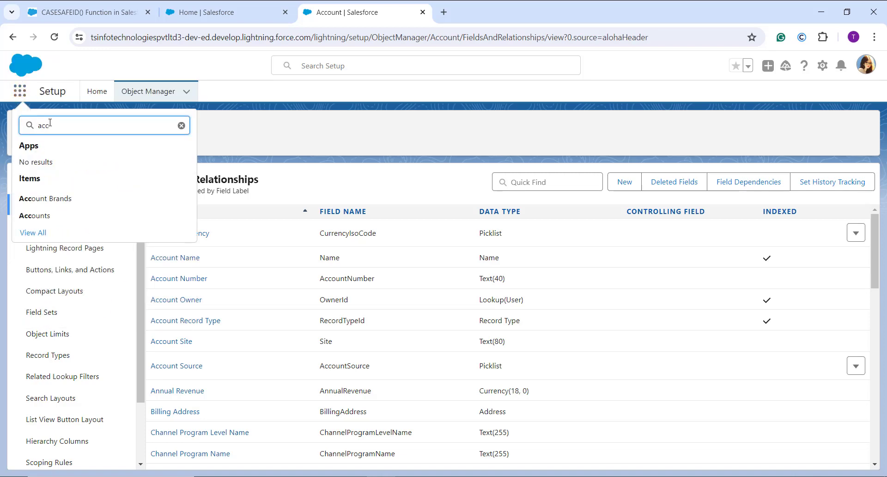
click(48, 215)
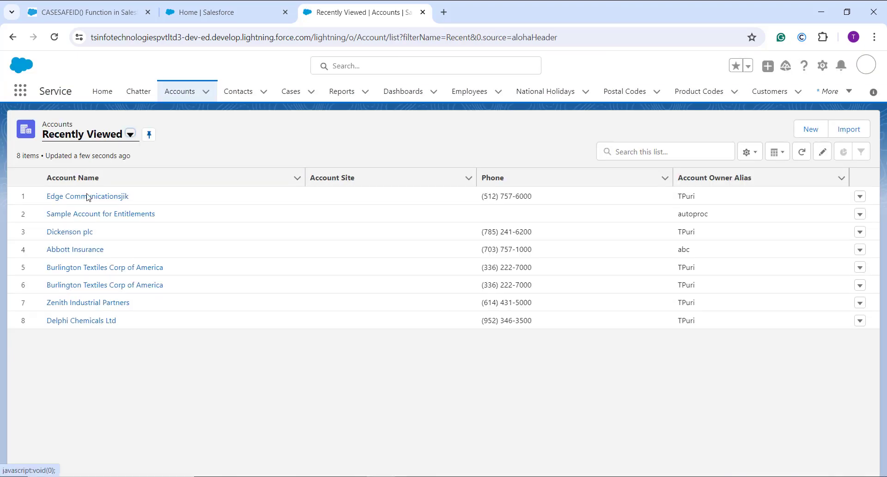
click(83, 199)
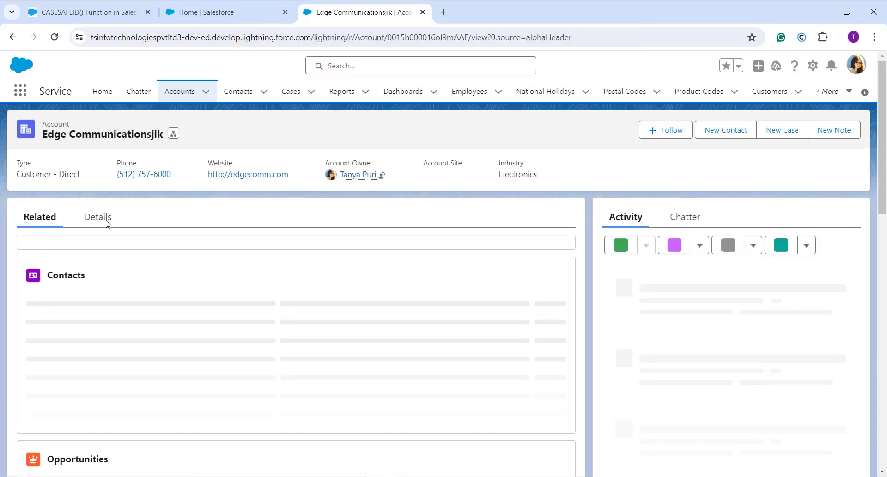
click(107, 218)
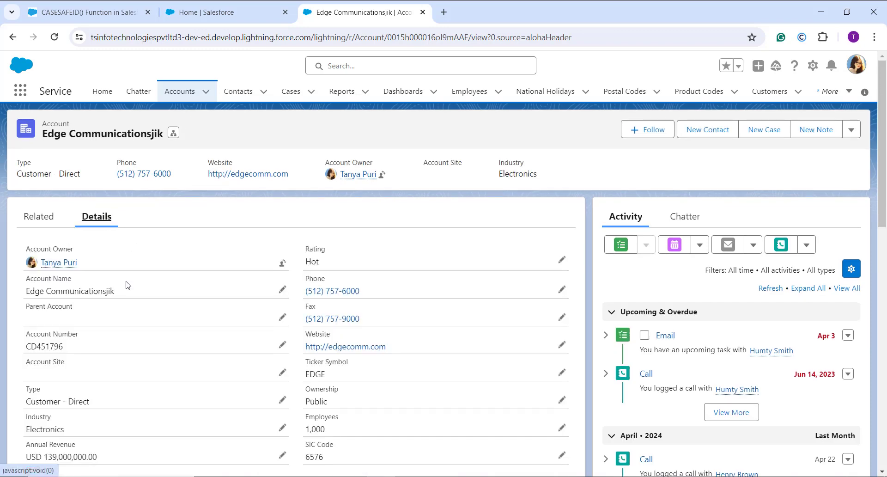
Compare the Sensitive Account Number value with the Account Number in the account's details.
scroll(125, 285, down, 1)
scroll(89, 336, down, 10)
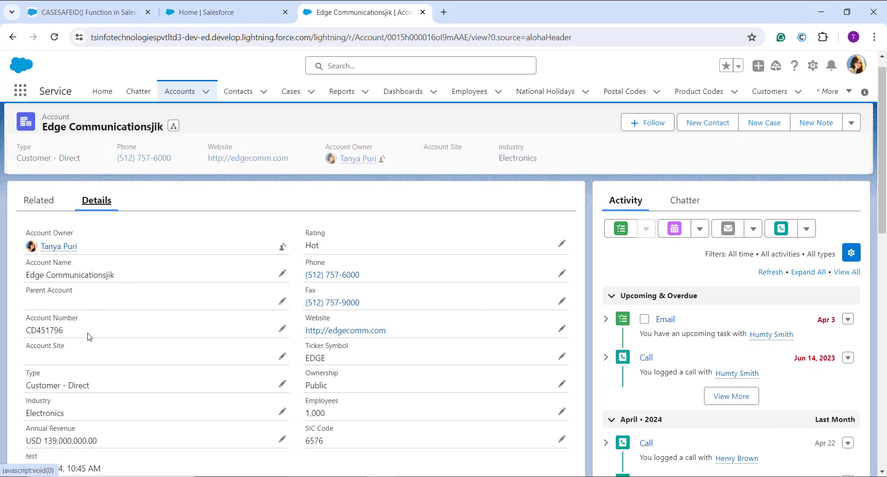
scroll(90, 336, down, 2)
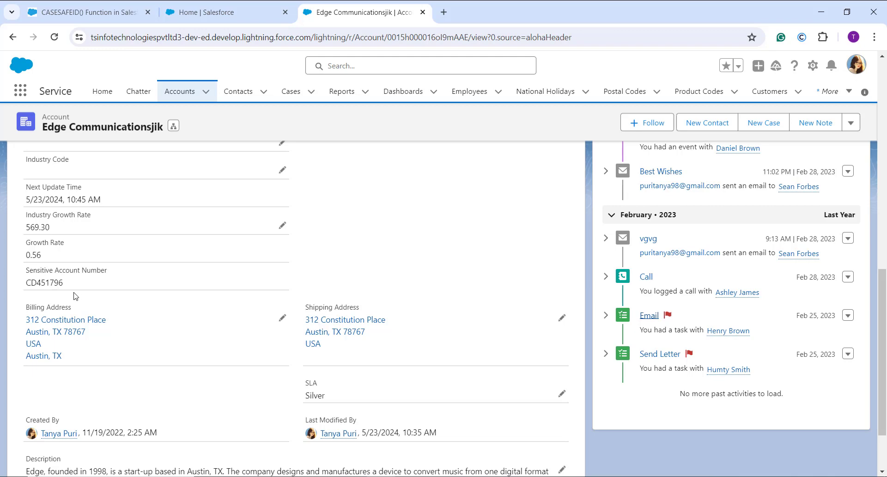
scroll(75, 296, up, 6)
scroll(75, 295, up, 5)
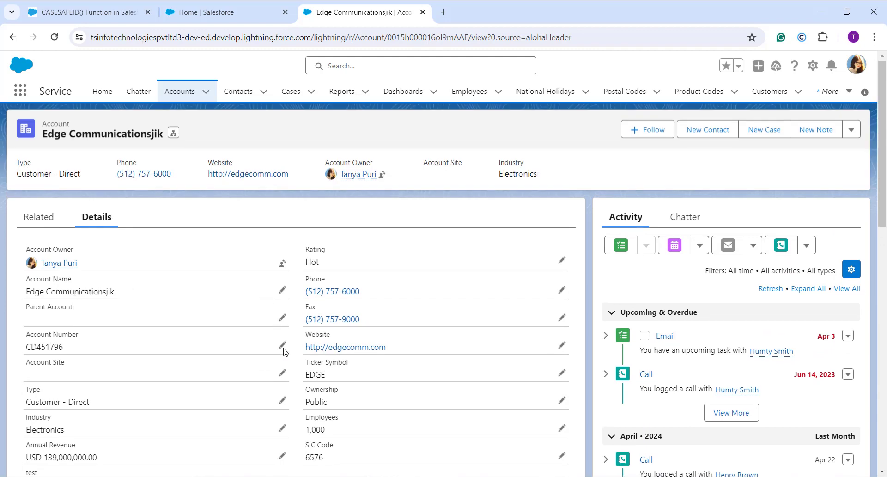
Replace the account's Account Number with a new 15-character value combining letters and digits, and save the record.
double_click(263, 351)
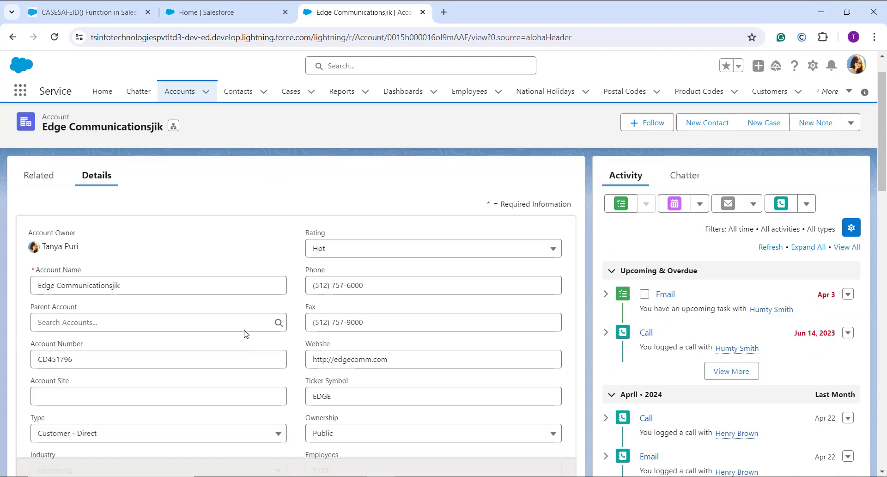
key(ctrl+a)
key(BackSpace)
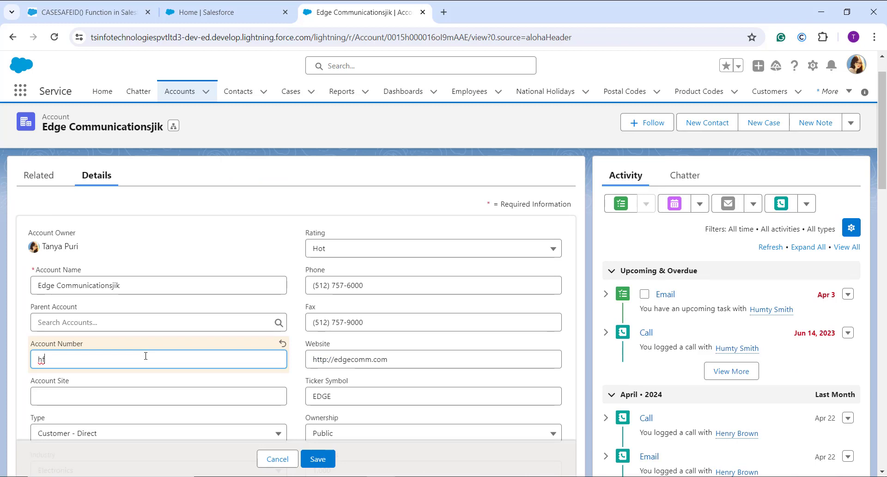
text(hfho)
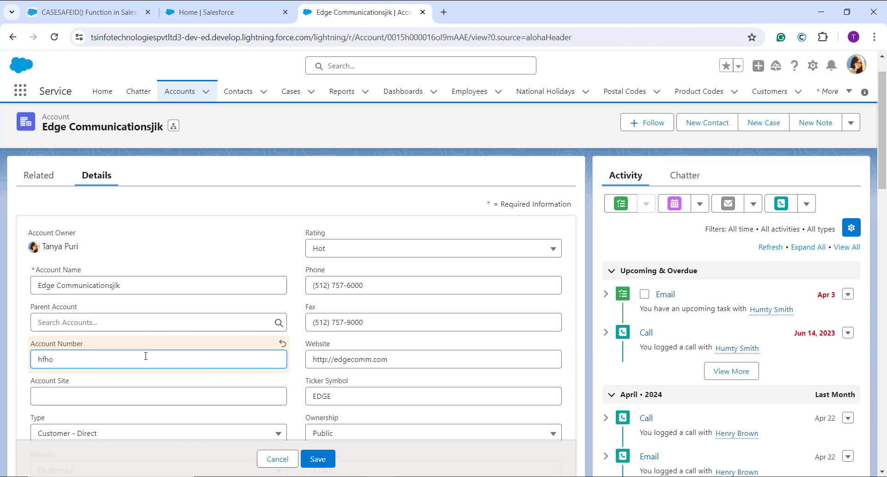
text(8946)
text(1364236)
click(325, 459)
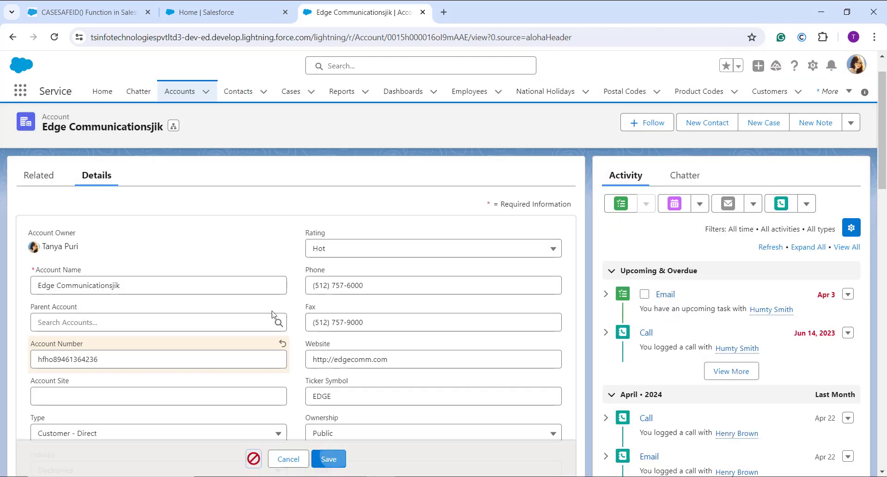
Append "hj" to the Account Name to make it Edge Communicationsjikhj, and save the record.
scroll(265, 362, down, 2)
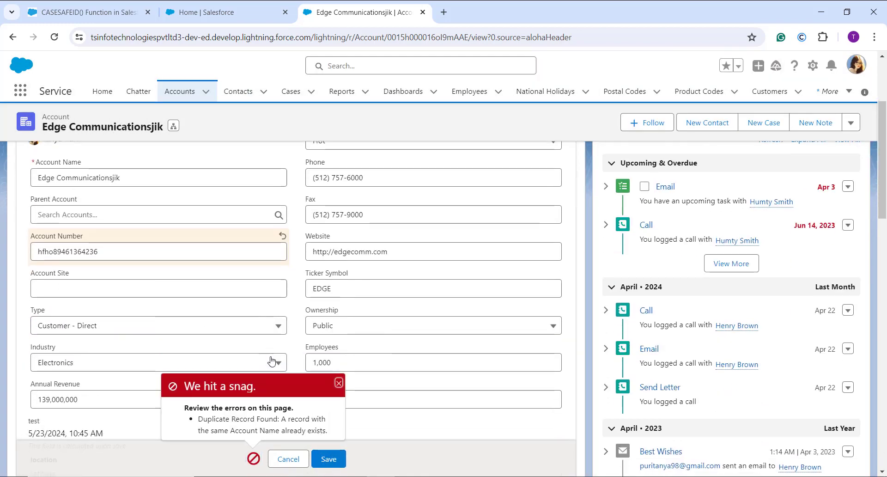
click(135, 177)
text(hj)
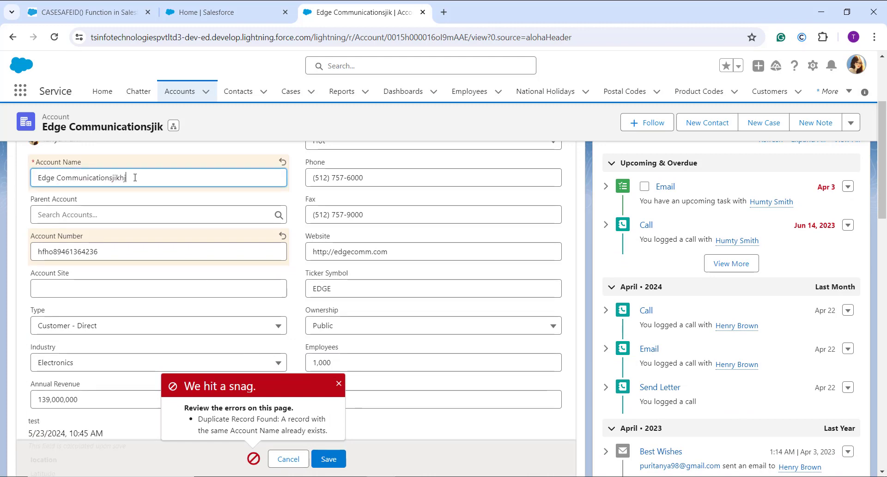
click(327, 458)
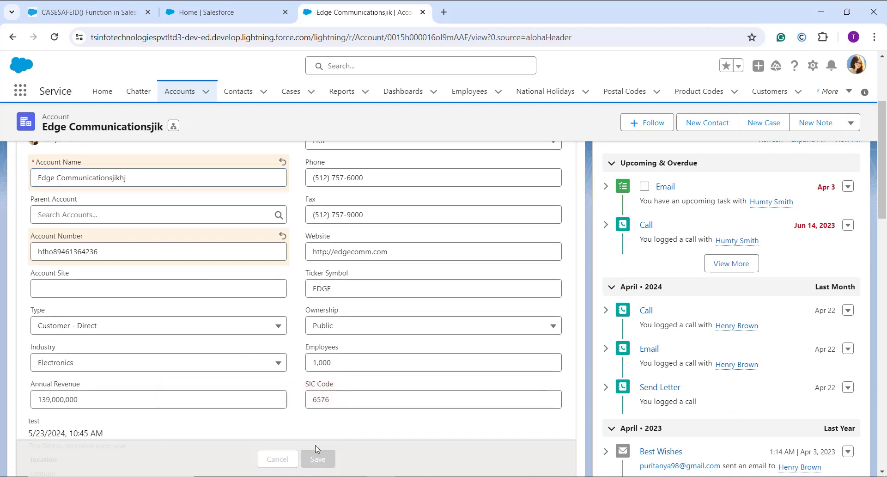
Examine the characters at the end of the Sensitive Account Number and compare the value with the Account Number.
scroll(202, 362, down, 7)
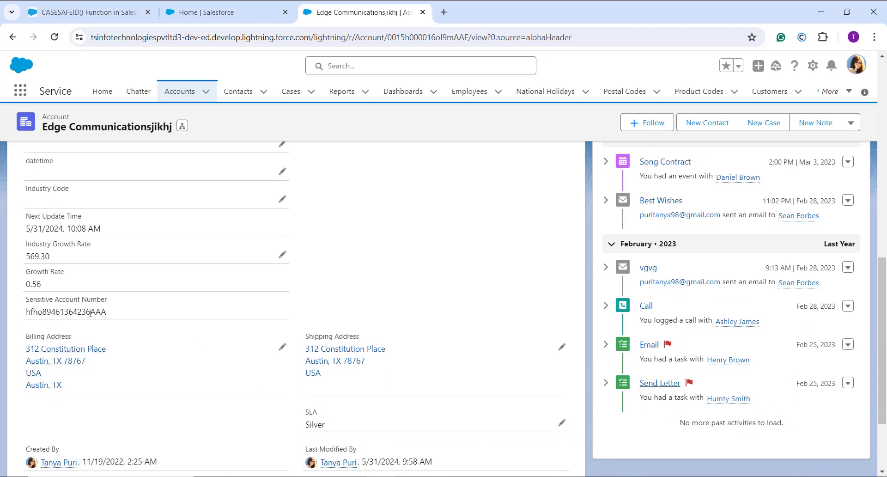
drag(90, 312, 112, 316)
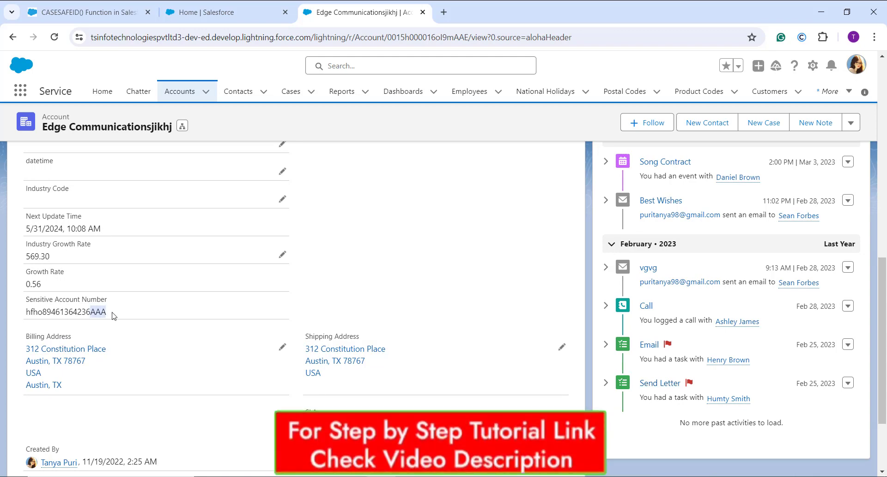
scroll(112, 316, up, 2)
scroll(114, 316, up, 6)
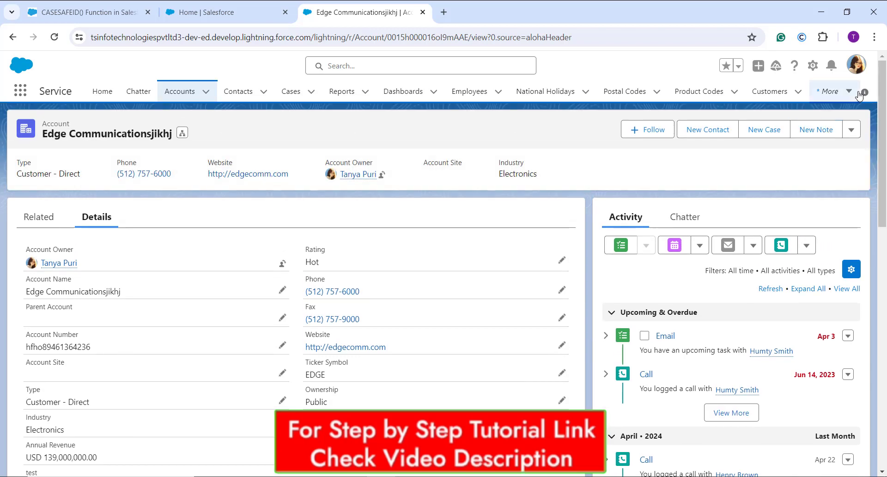
Switch to Salesforce Classic and open Setup.
click(857, 65)
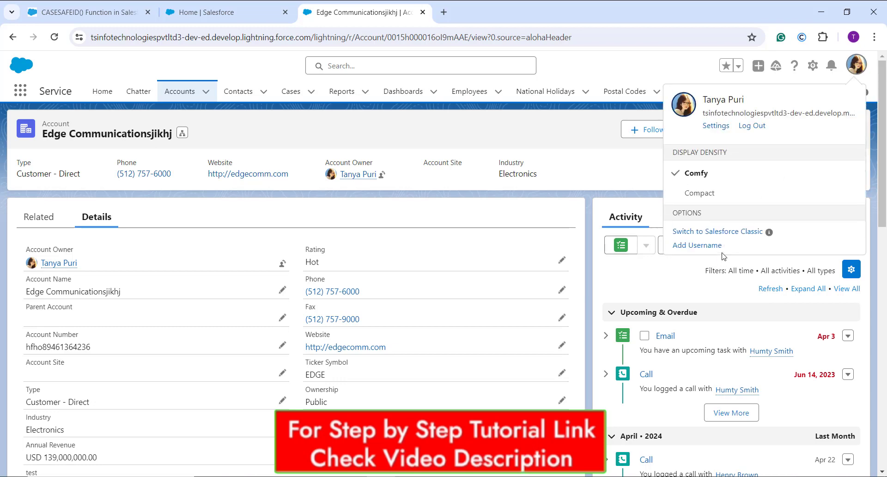
click(733, 233)
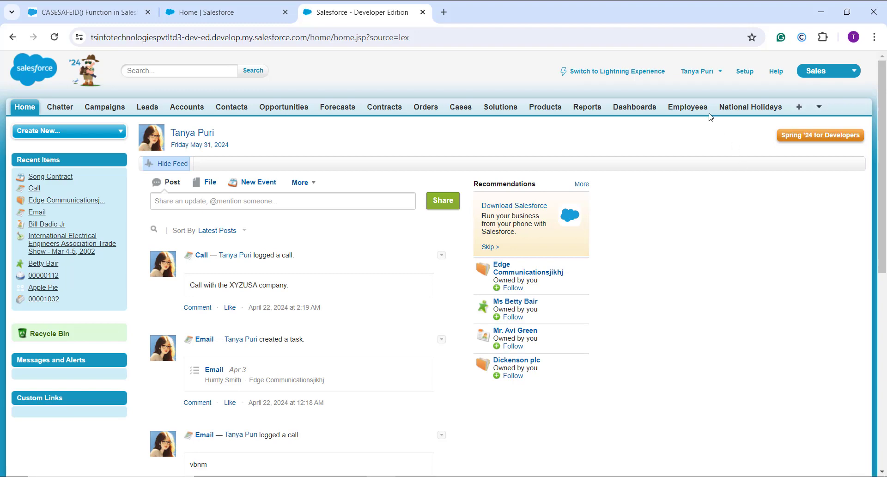
click(744, 72)
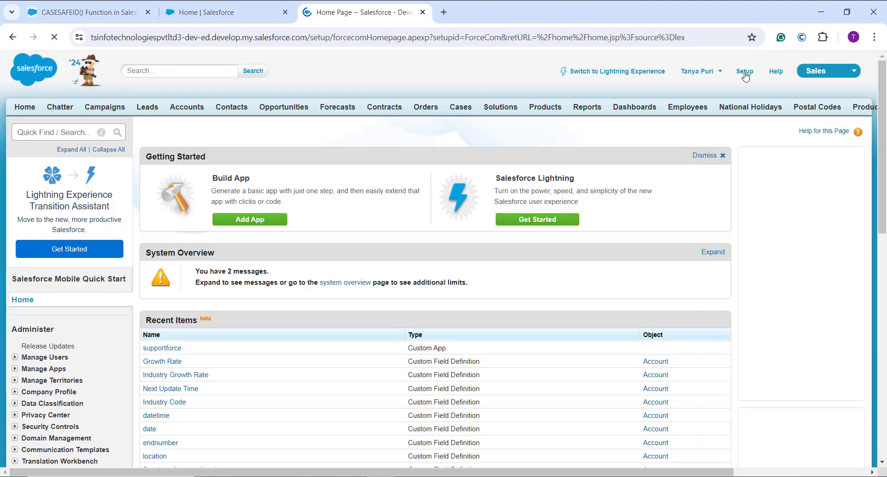
Open the field list of the Orders object from the Customize section of the Build settings.
scroll(61, 311, down, 7)
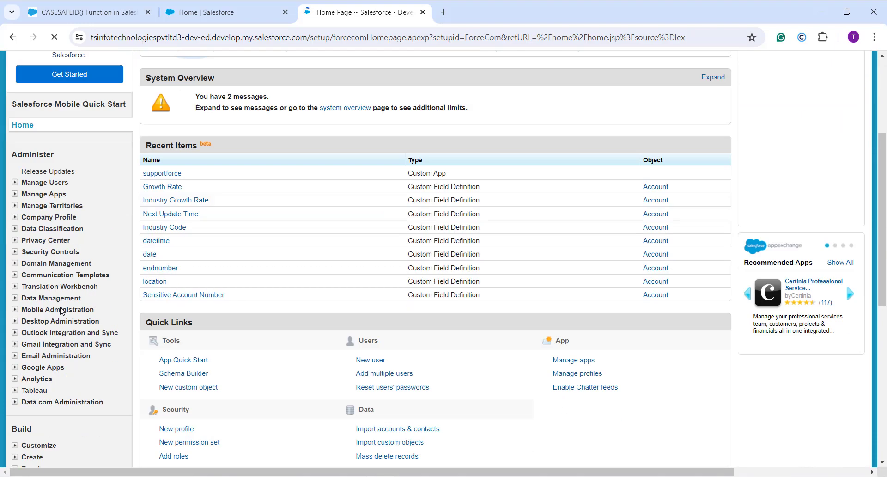
scroll(61, 311, down, 2)
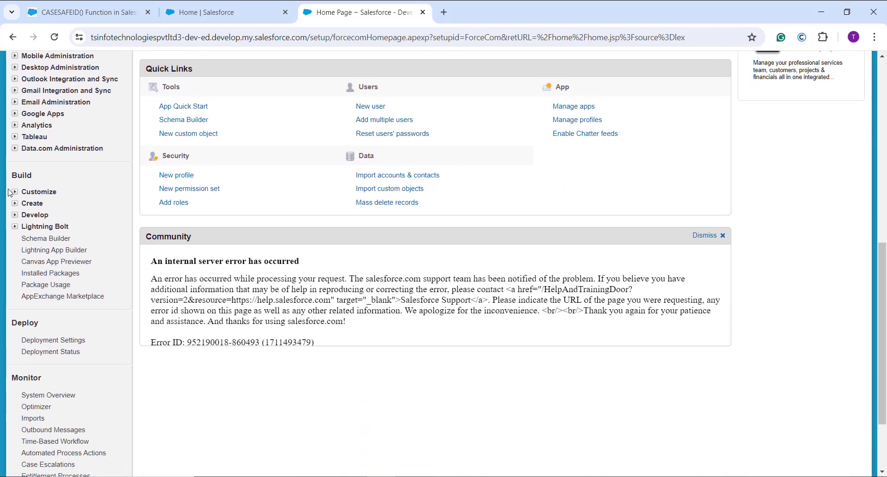
click(16, 192)
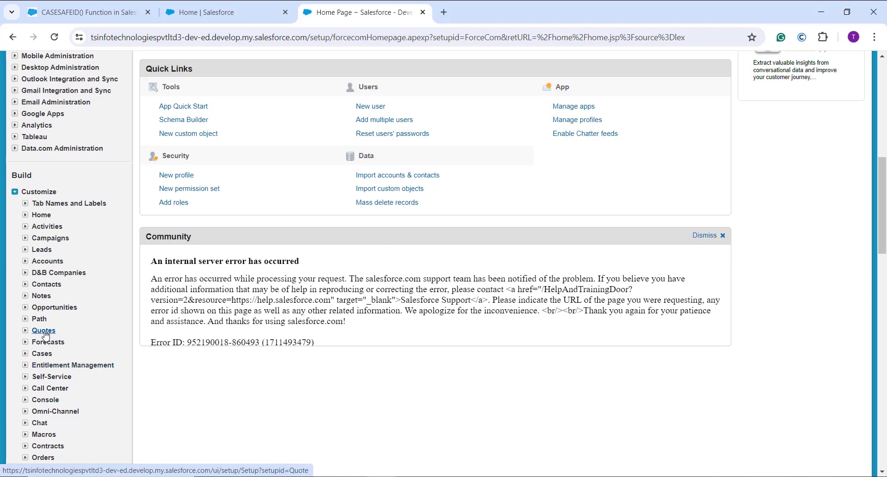
scroll(45, 334, down, 2)
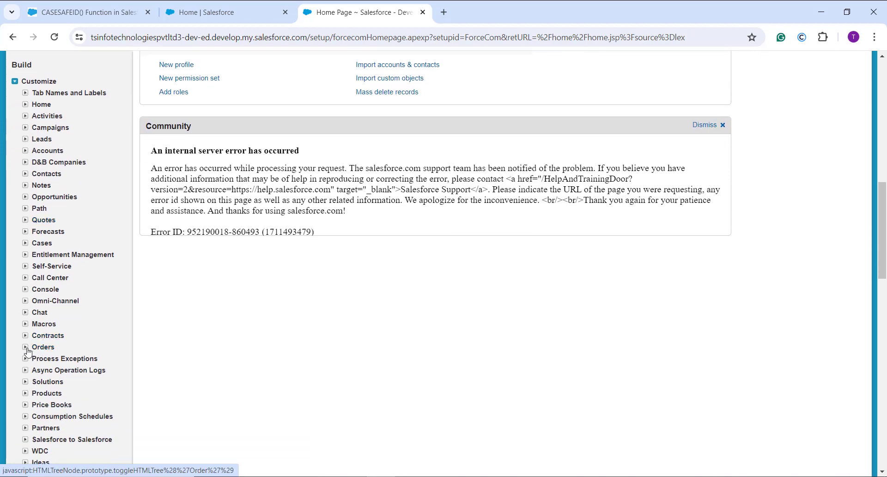
click(26, 347)
scroll(26, 349, down, 2)
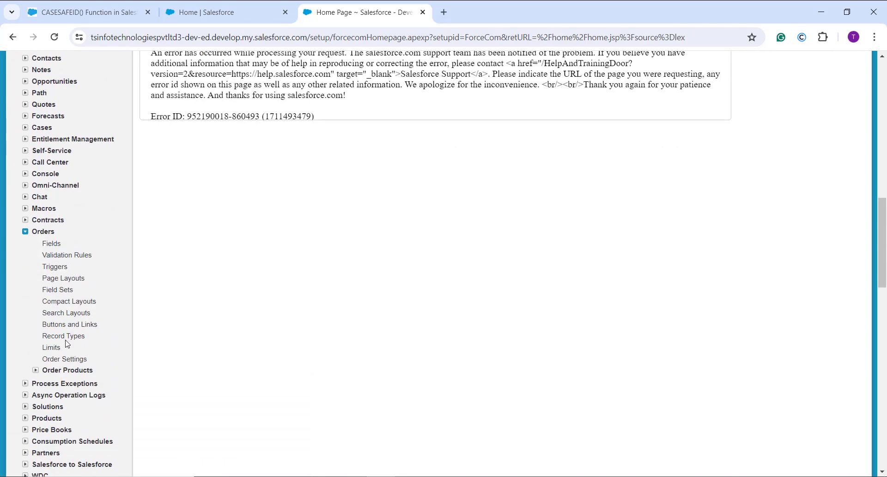
click(51, 243)
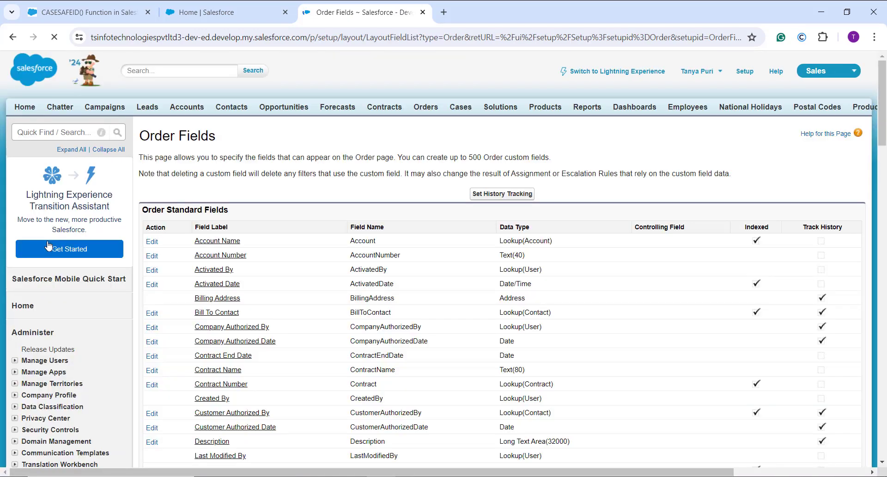
Start a new custom field on the Order object with Formula as its data type.
scroll(415, 200, down, 12)
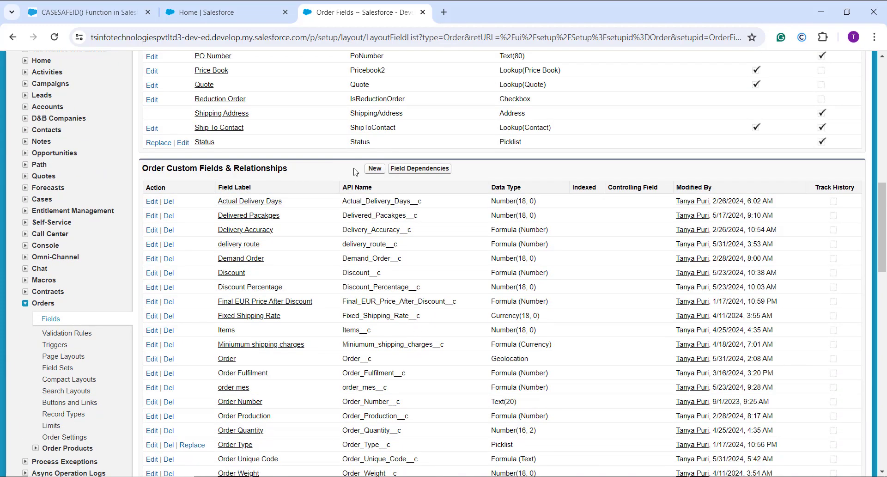
click(374, 168)
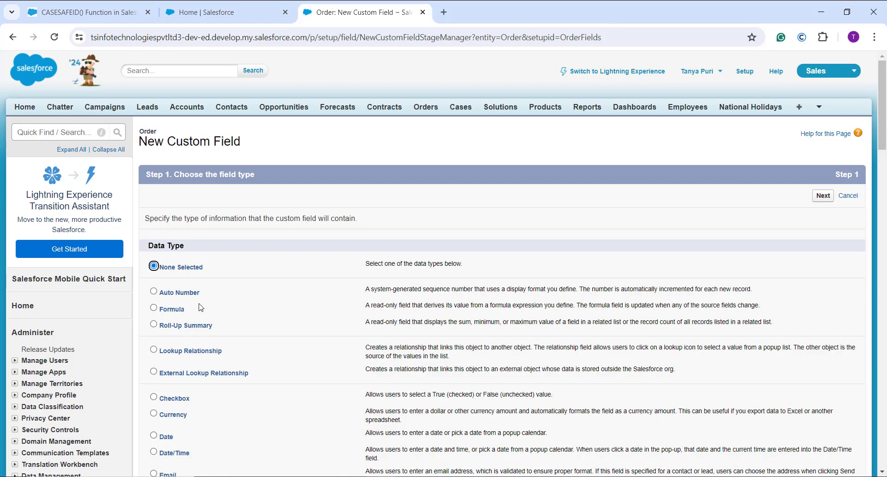
click(180, 308)
click(829, 200)
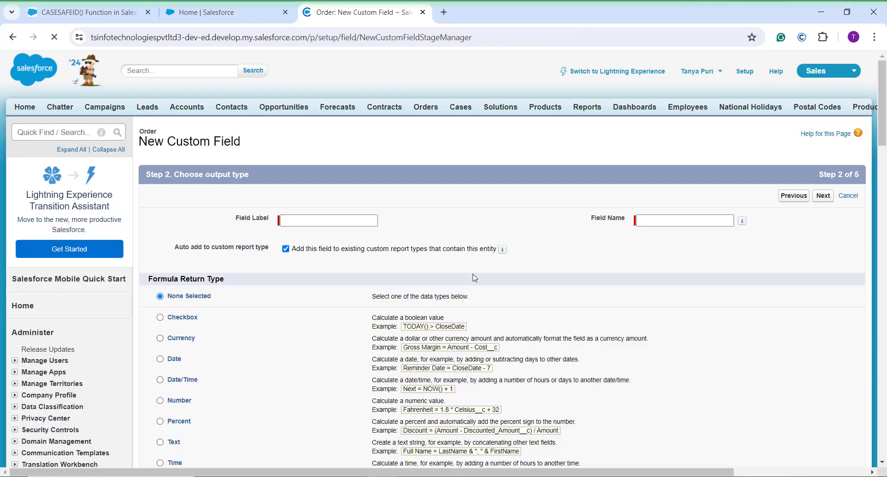
Label the field Secure Order Number, set its formula return type to Text, and continue to the formula entry.
click(317, 219)
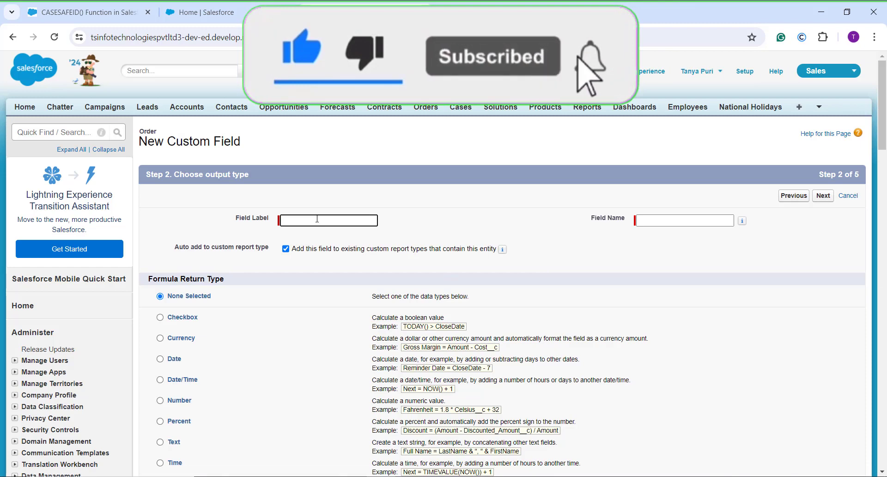
text(Sec)
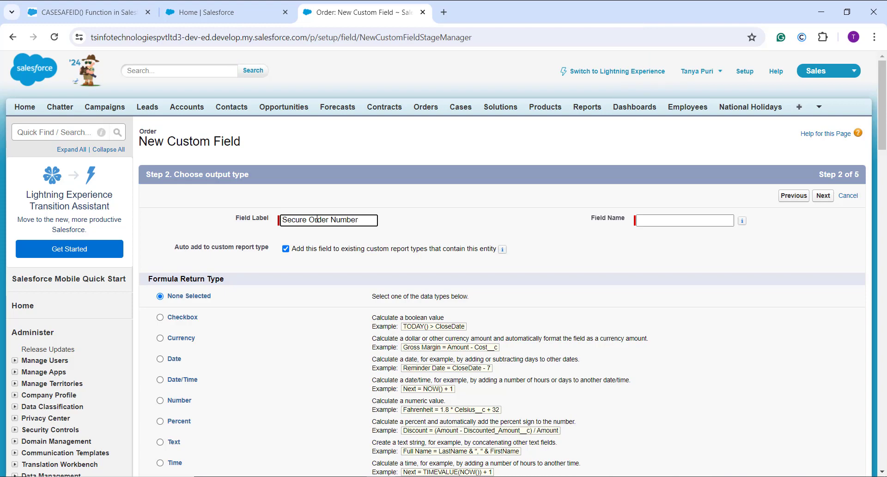
text(ure Order Number)
click(524, 237)
scroll(289, 363, down, 1)
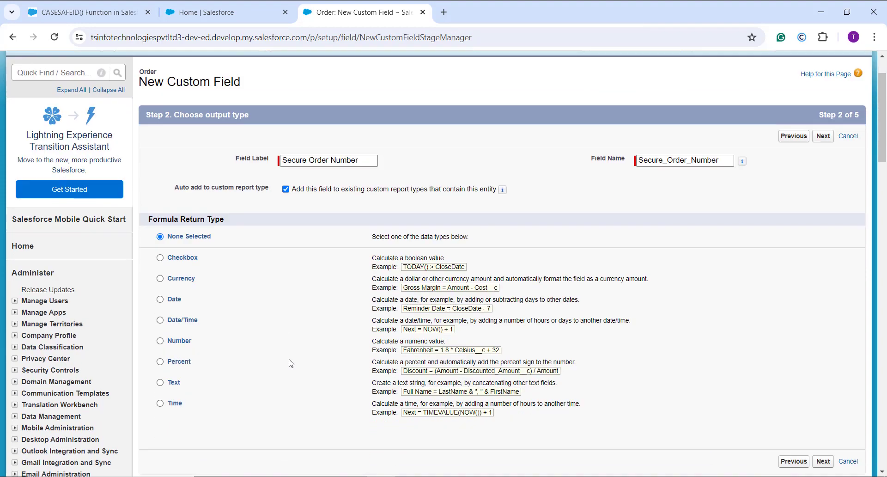
click(171, 385)
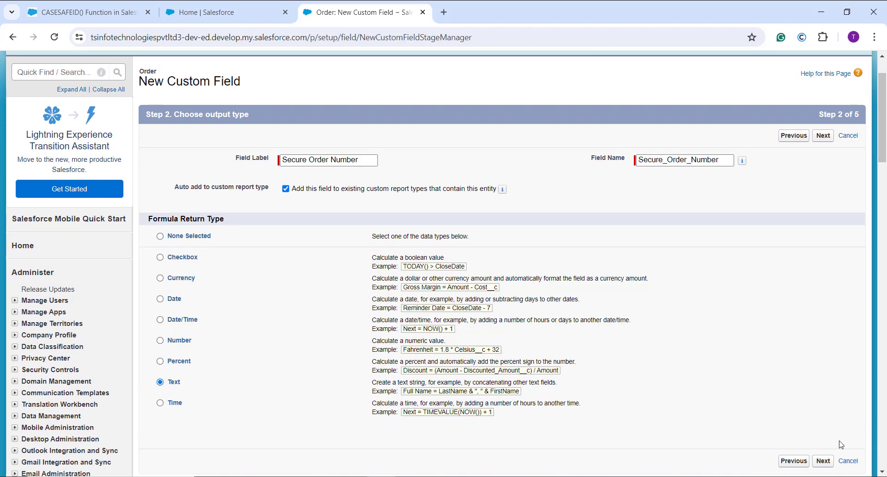
click(823, 461)
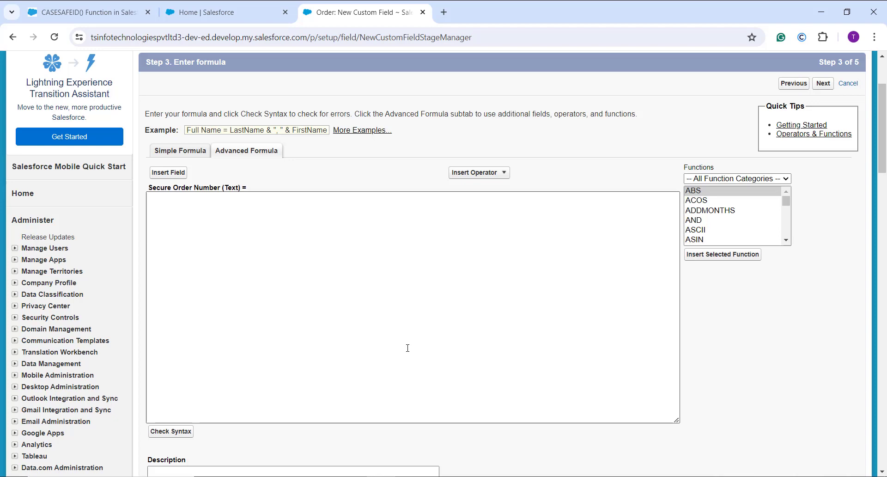
Insert the CASESAFEID function from the Text function category into the Secure Order Number formula.
click(497, 240)
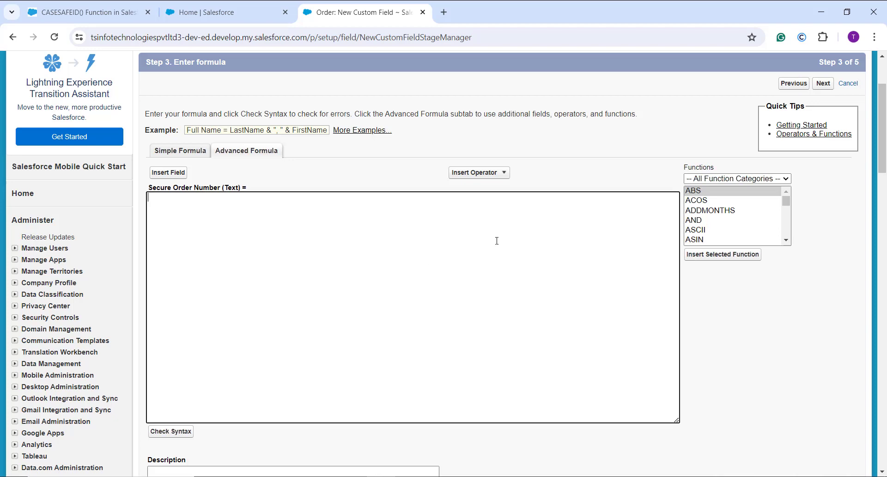
click(720, 180)
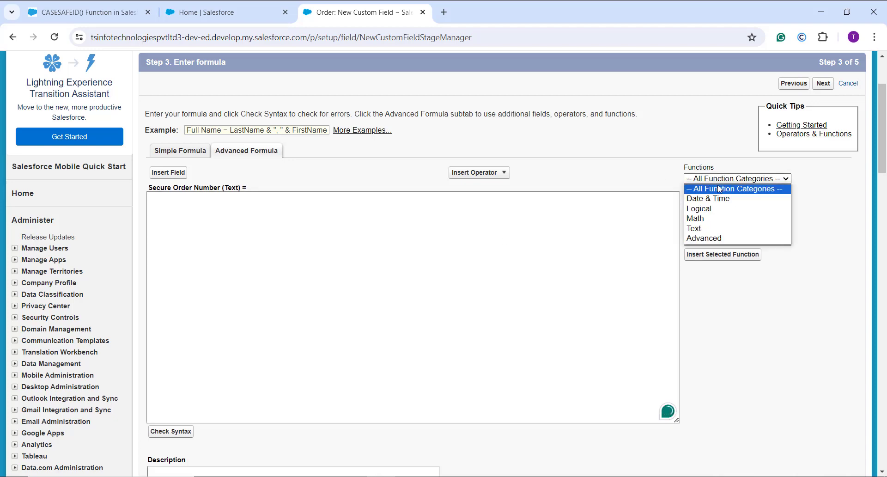
click(700, 219)
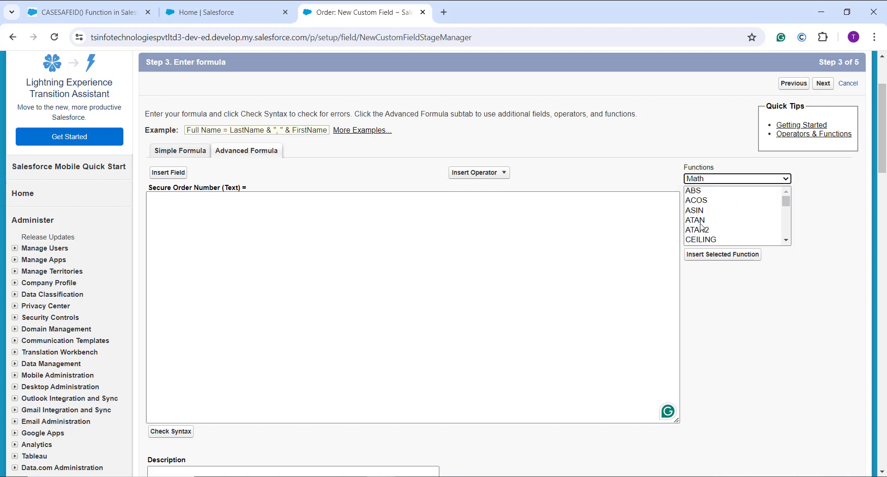
click(715, 180)
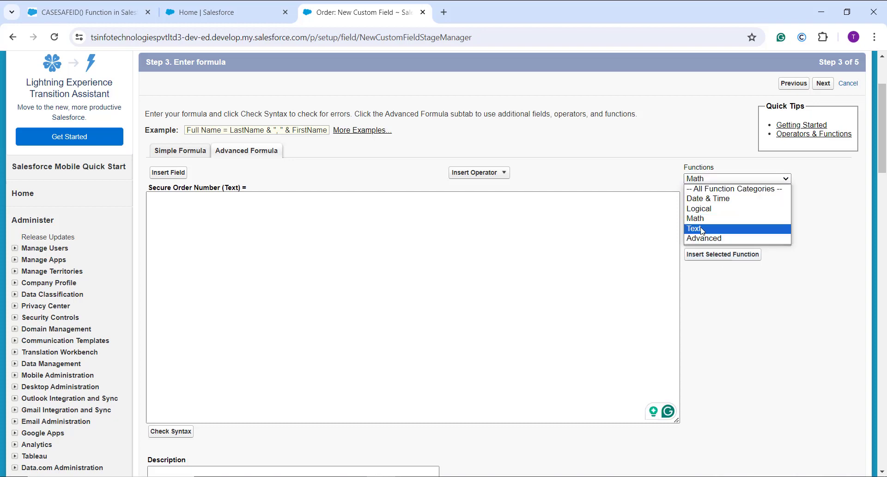
click(702, 228)
click(703, 221)
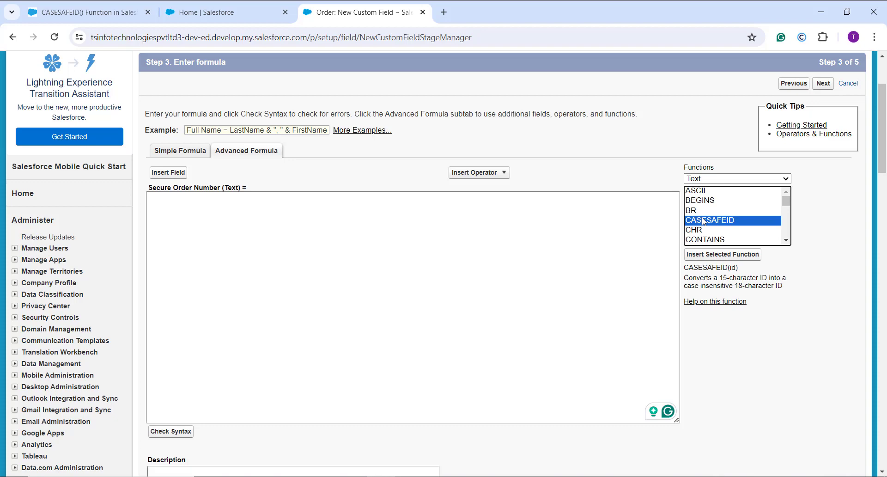
click(719, 255)
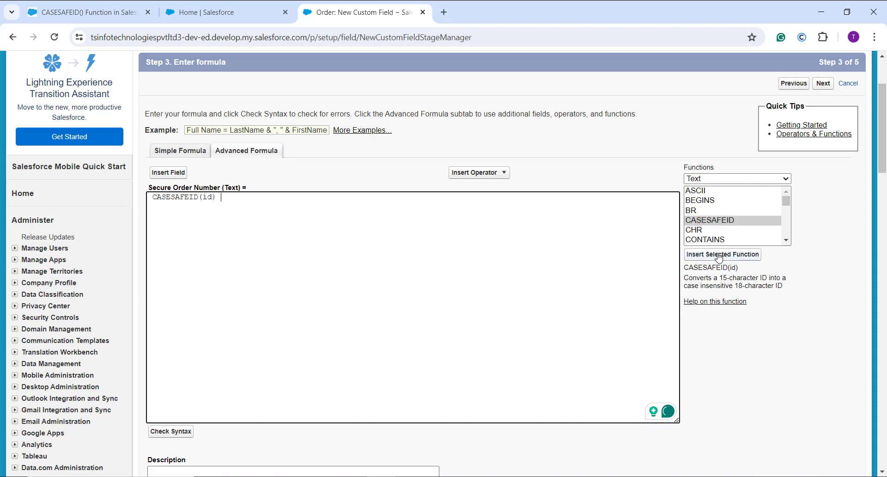
Replace the id placeholder in the CASESAFEID formula with the Order object's custom field Order_Number__c and check the formula's syntax.
double_click(210, 197)
key(BackSpace)
click(167, 174)
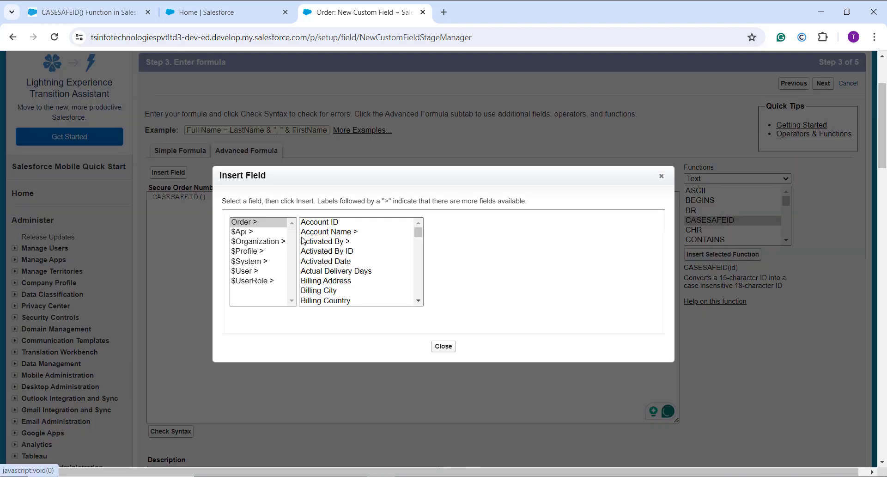
scroll(302, 240, down, 8)
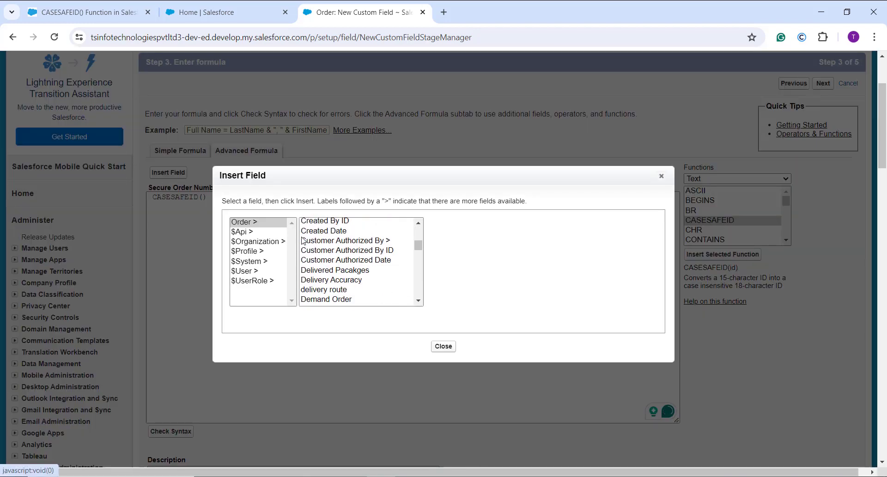
scroll(303, 240, down, 8)
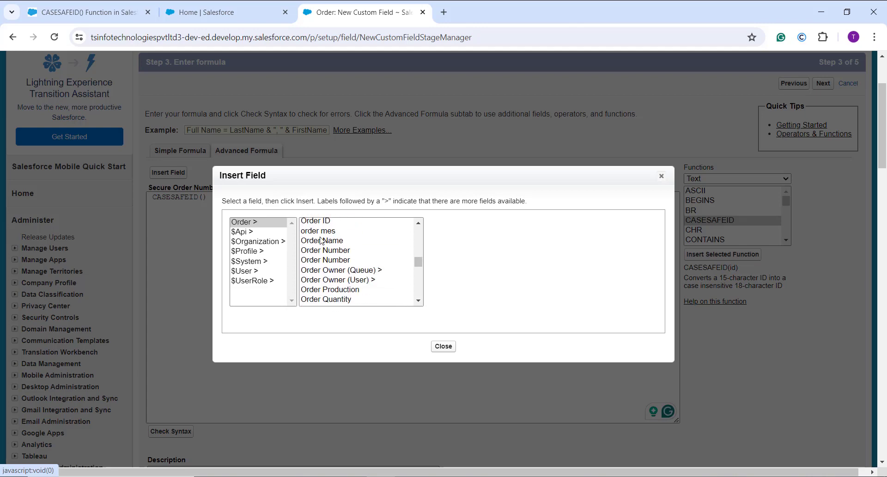
click(325, 251)
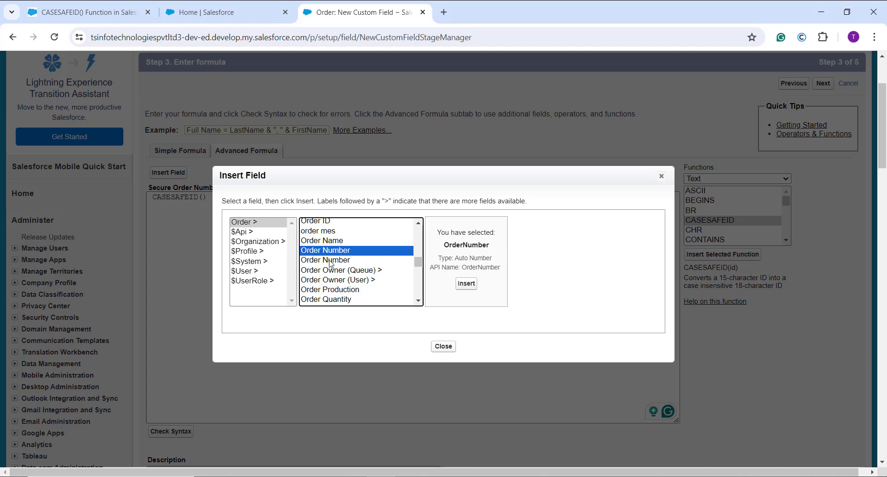
click(330, 261)
click(478, 282)
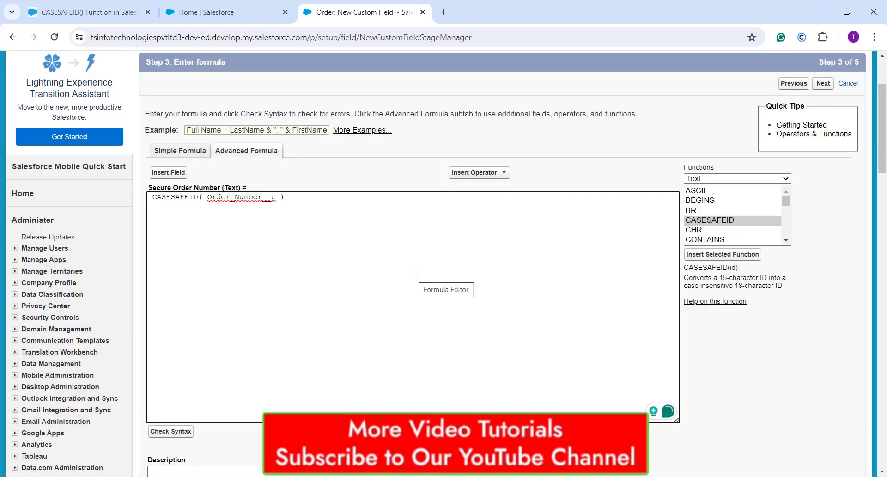
click(170, 430)
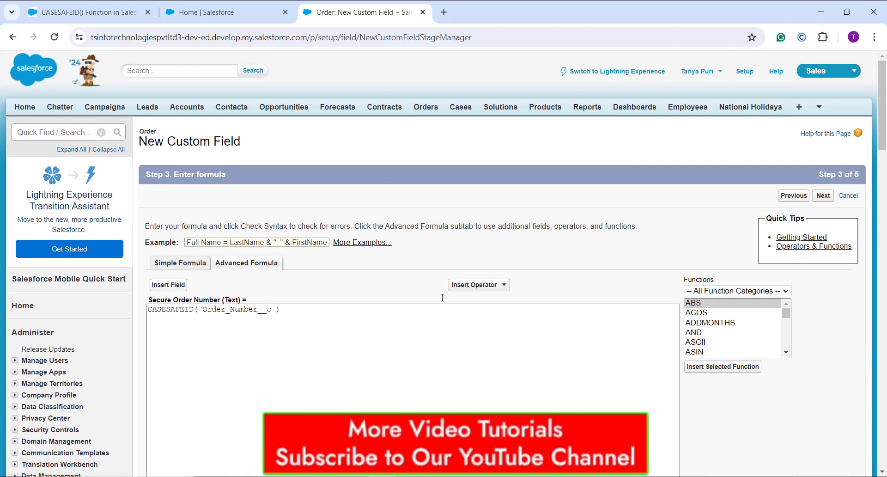
Accept the default field-level security and the Order Layout assignment, and save the Secure Order Number field.
click(828, 196)
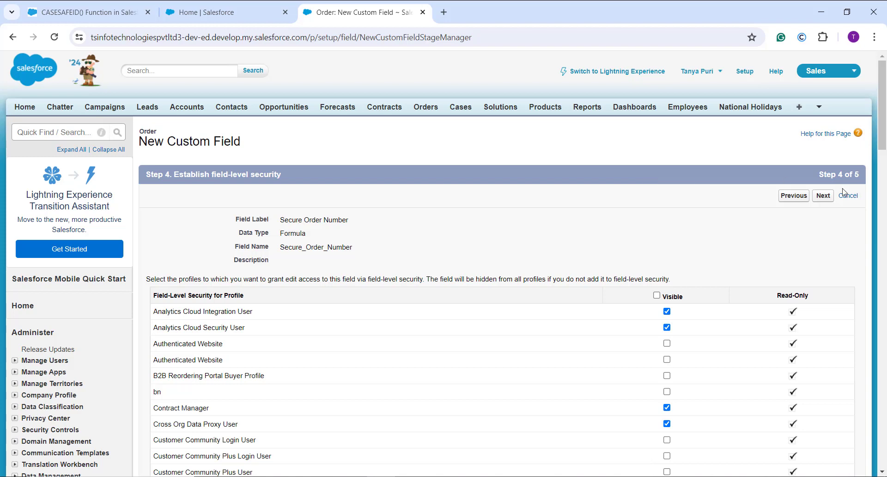
click(822, 196)
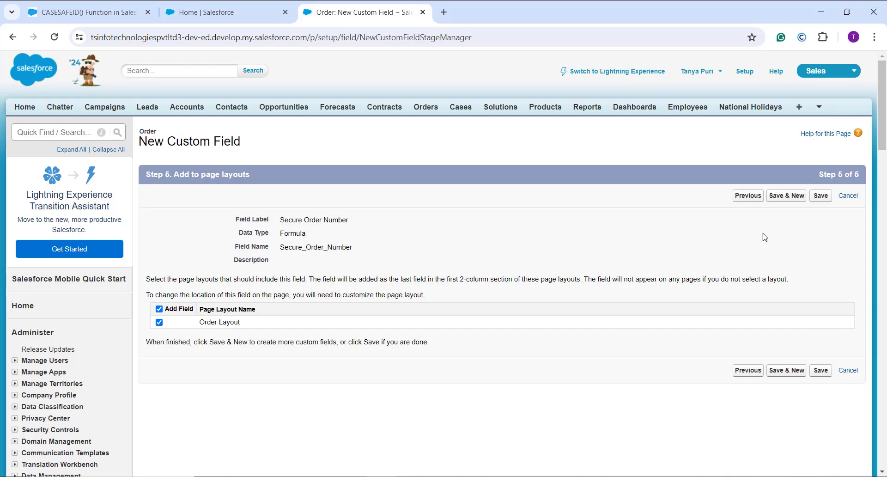
click(821, 196)
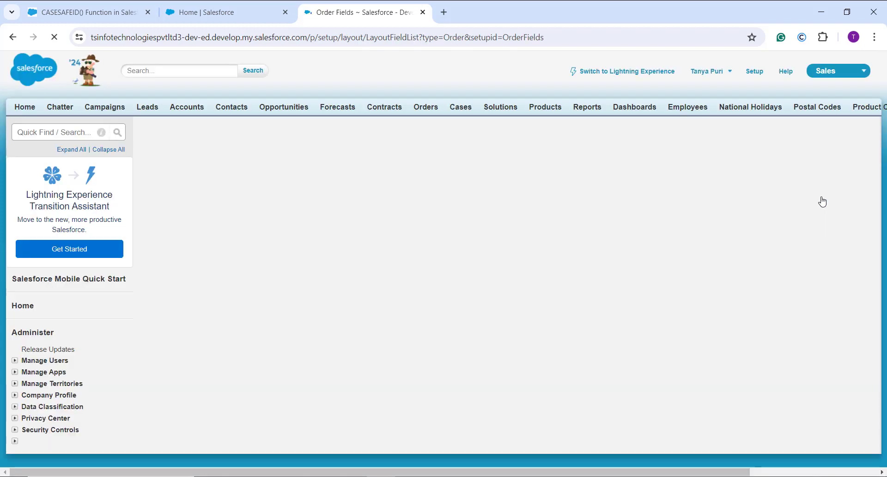